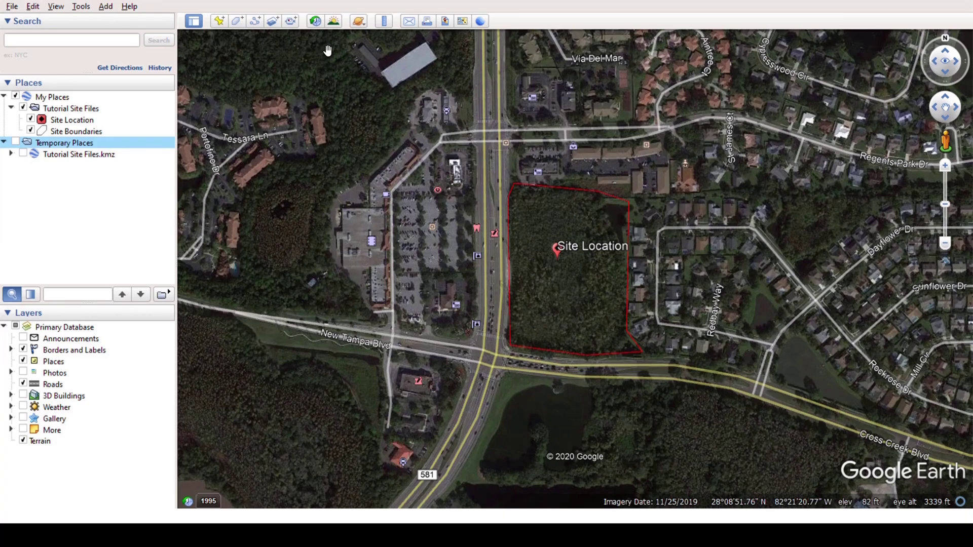
Step: Turn on historical imagery and view the site's aerials from 1/2013, 1/2008 and 12/2004
left_click(315, 22)
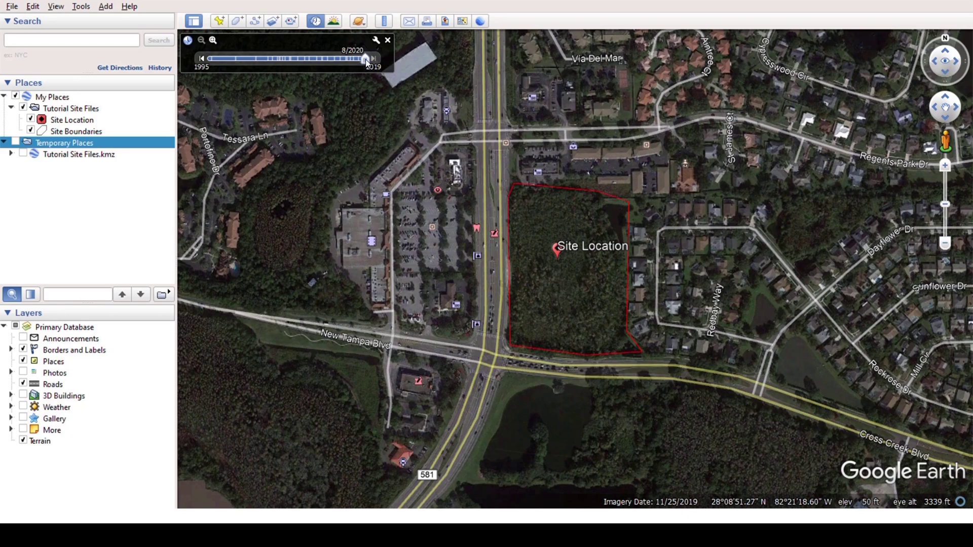
left_click_drag(365, 61, 323, 61)
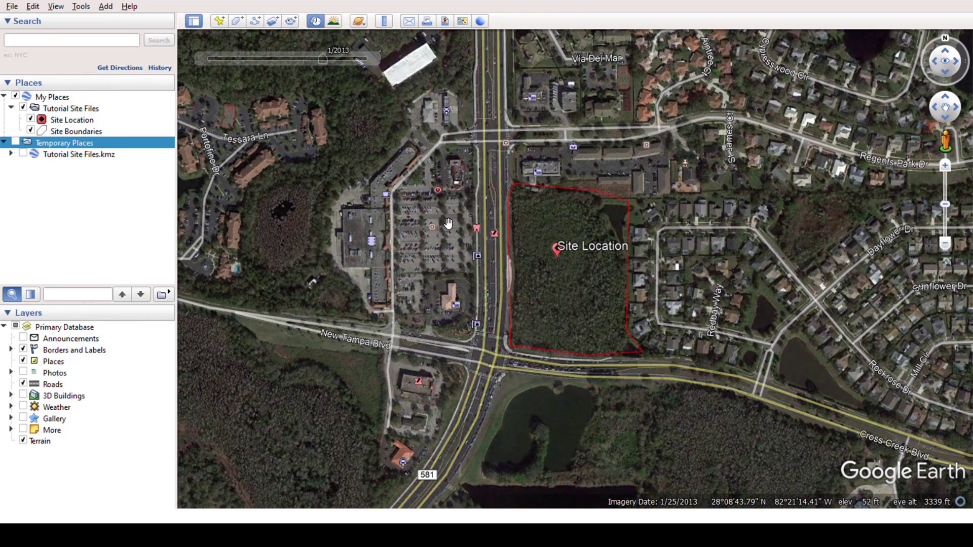
left_click_drag(321, 59, 287, 65)
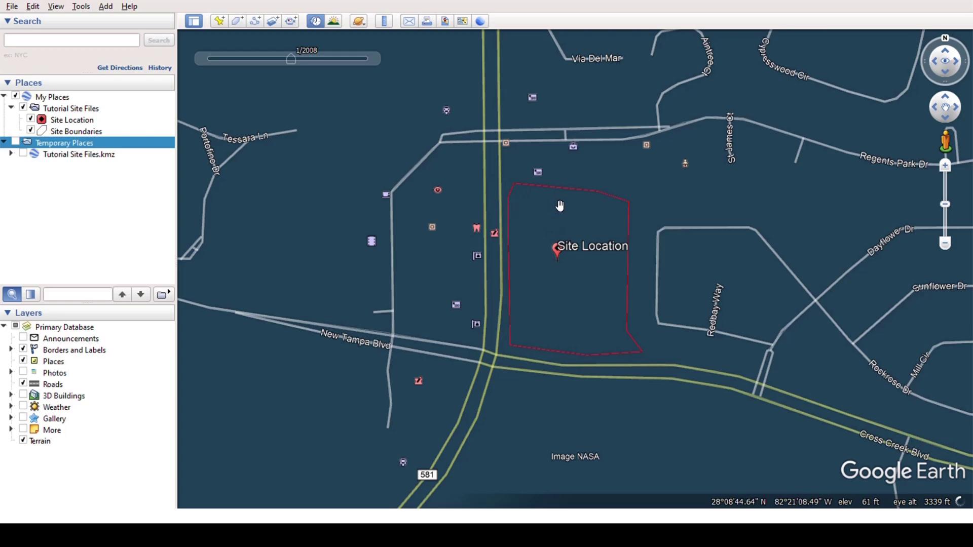
mouse_move(291, 60)
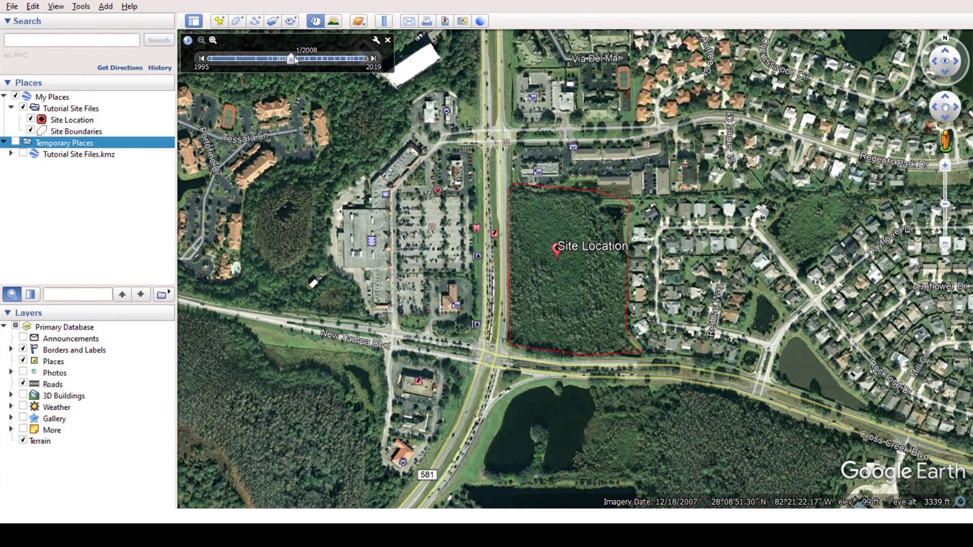
left_click_drag(291, 60, 273, 59)
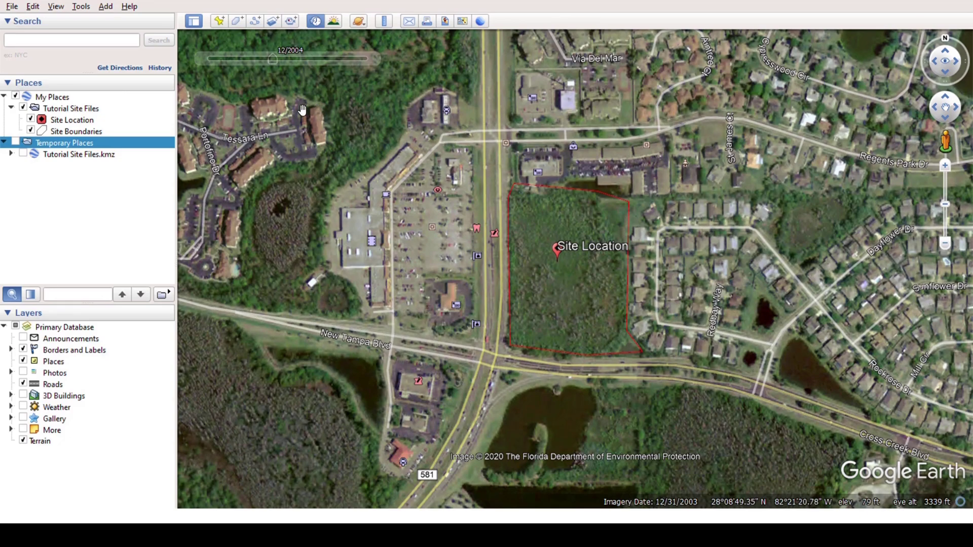
Step: Take the historical imagery further back to 1/1999 and to the earliest available date, 2/1995
mouse_move(266, 67)
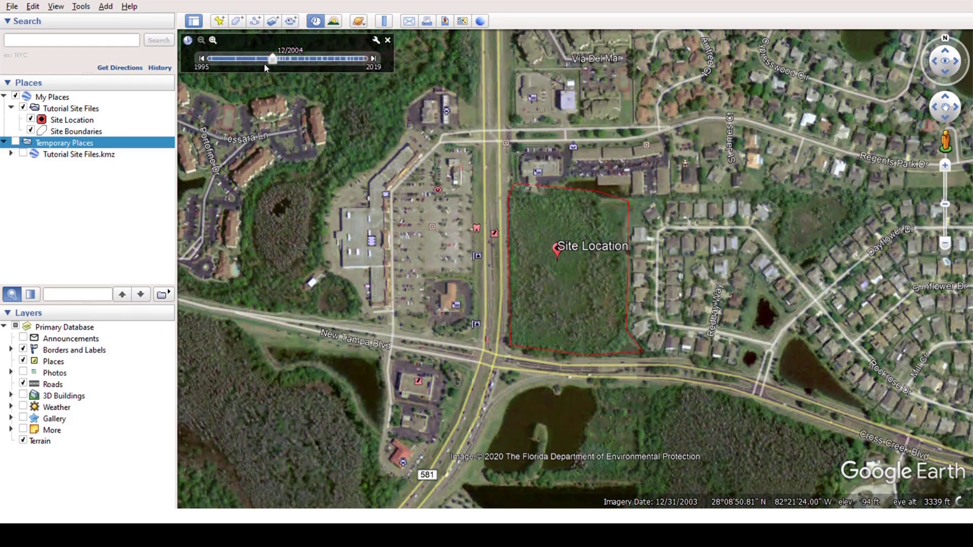
left_click_drag(264, 65, 236, 65)
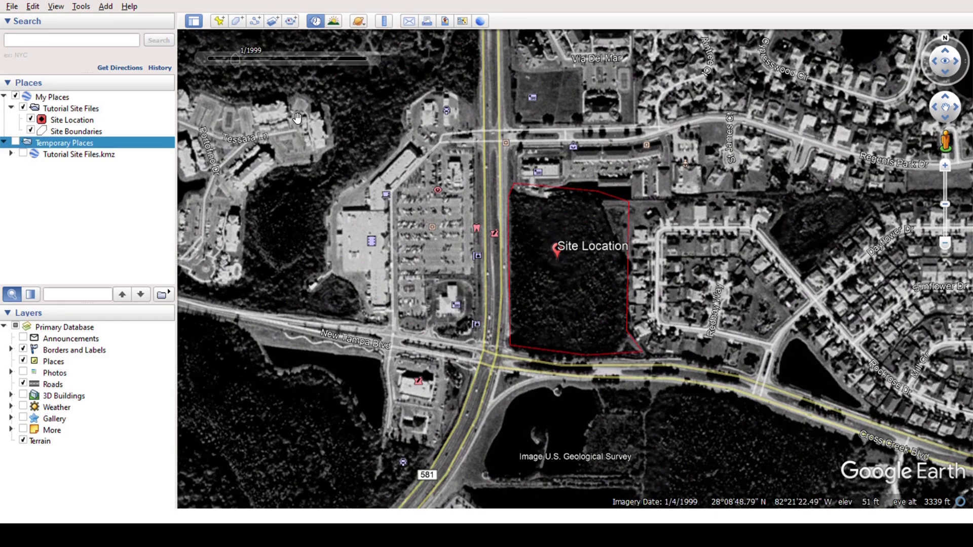
mouse_move(248, 64)
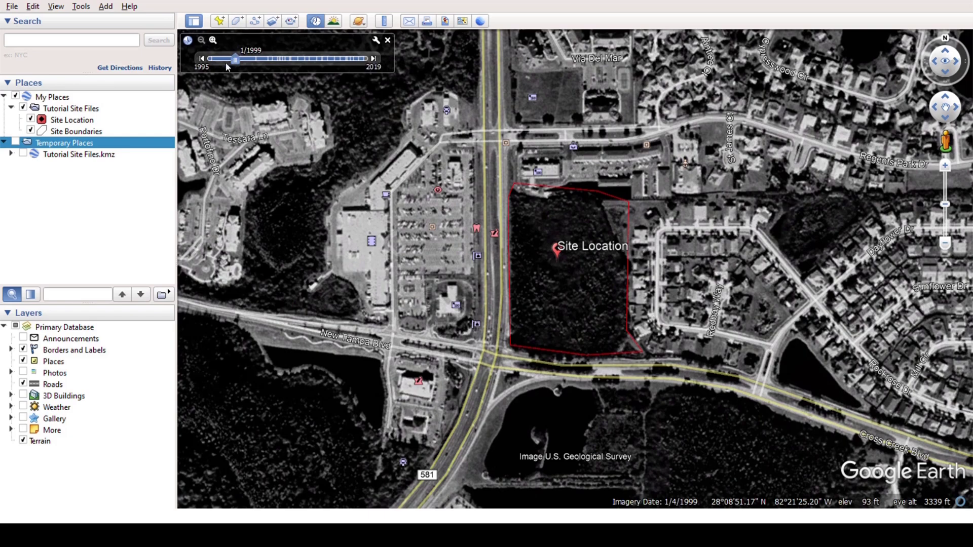
left_click(226, 62)
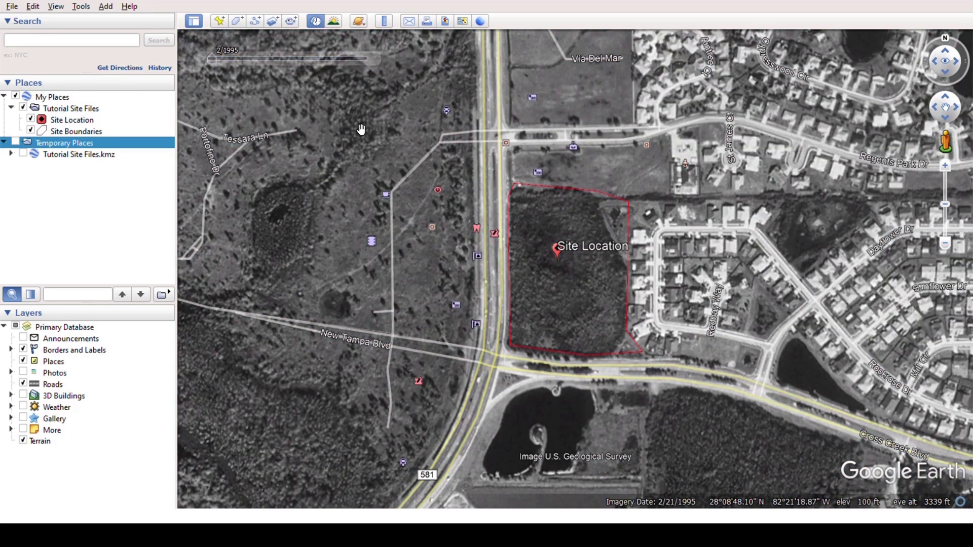
Step: Compare the site's 11/2007 imagery with the earliest imagery from 2/1995
mouse_move(251, 85)
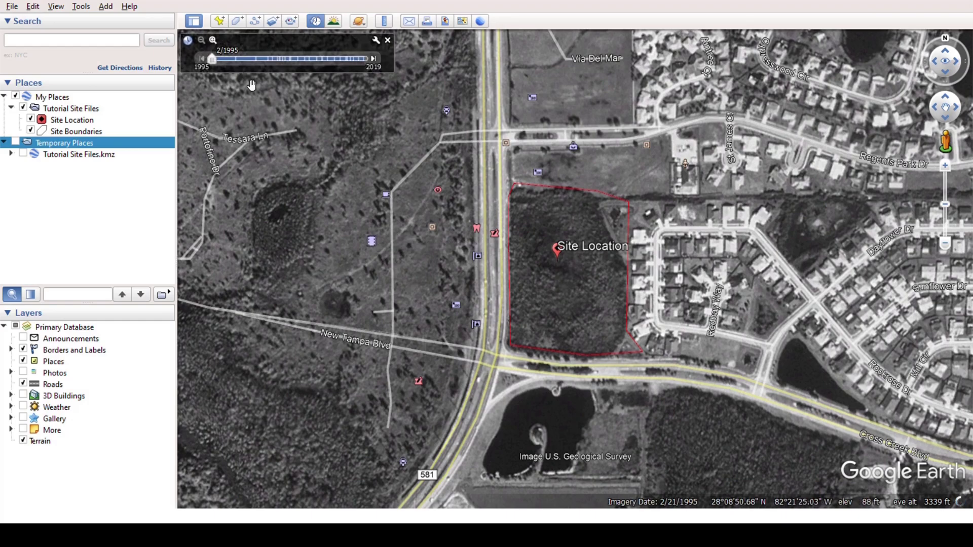
left_click_drag(212, 59, 287, 64)
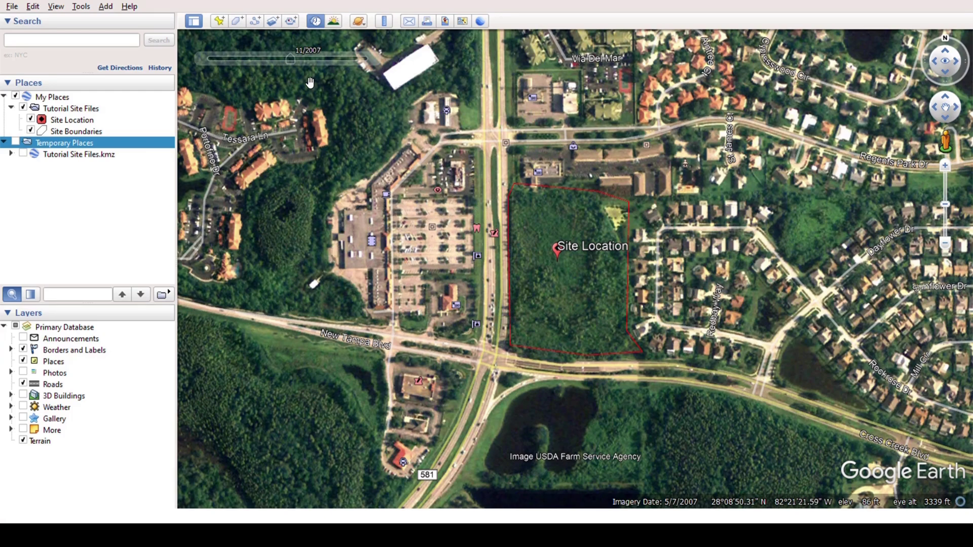
left_click(186, 57)
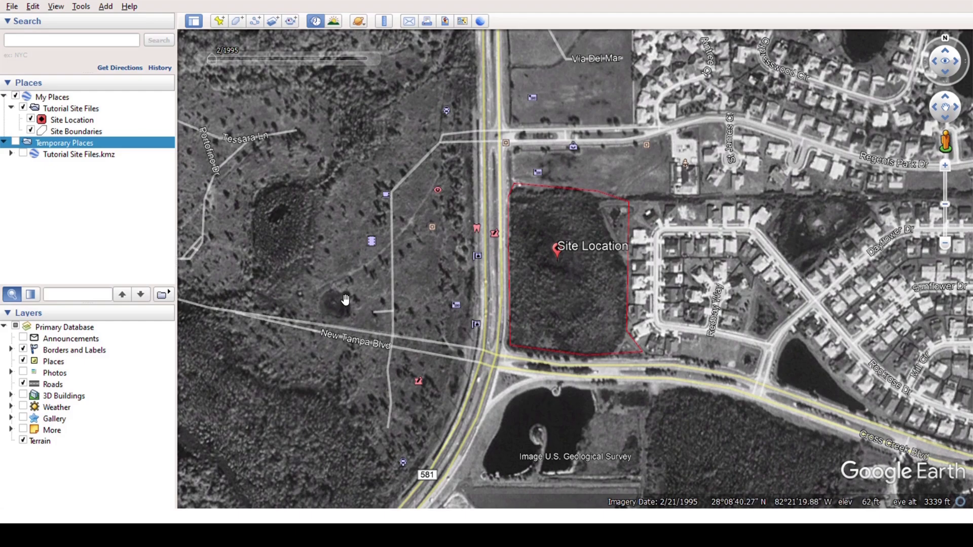
Step: View the site's 12/2010 imagery and return the timeline to its earliest date
mouse_move(216, 63)
left_click_drag(227, 60, 309, 61)
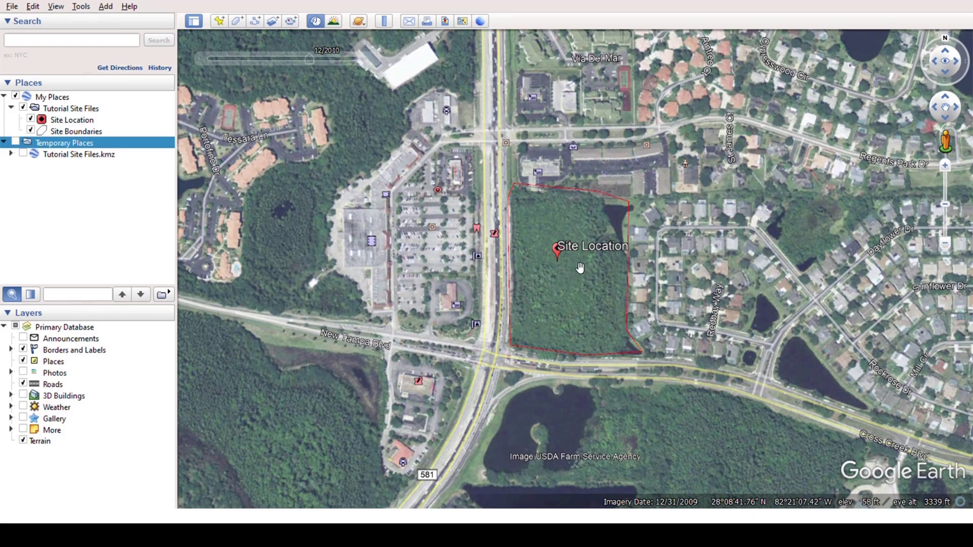
mouse_move(306, 60)
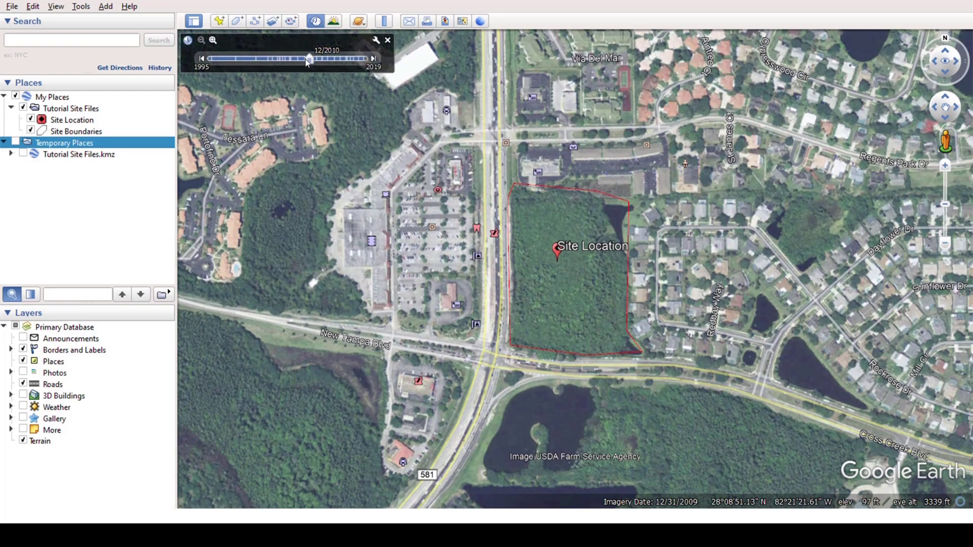
left_click_drag(309, 61, 197, 67)
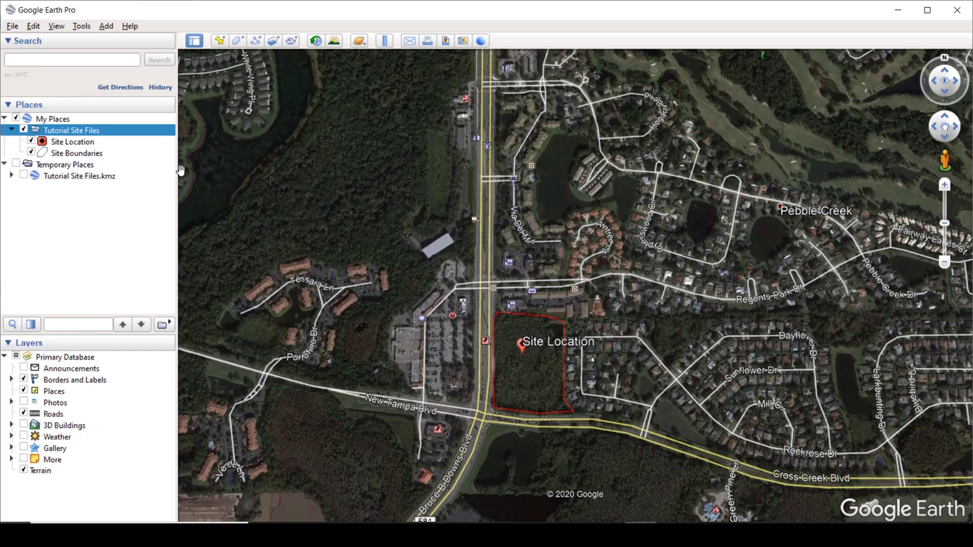
Step: Add an image overlay named Historical Aerial to the Tutorial Site Files folder, using the image file 1941 Historical Aerial
right_click(85, 131)
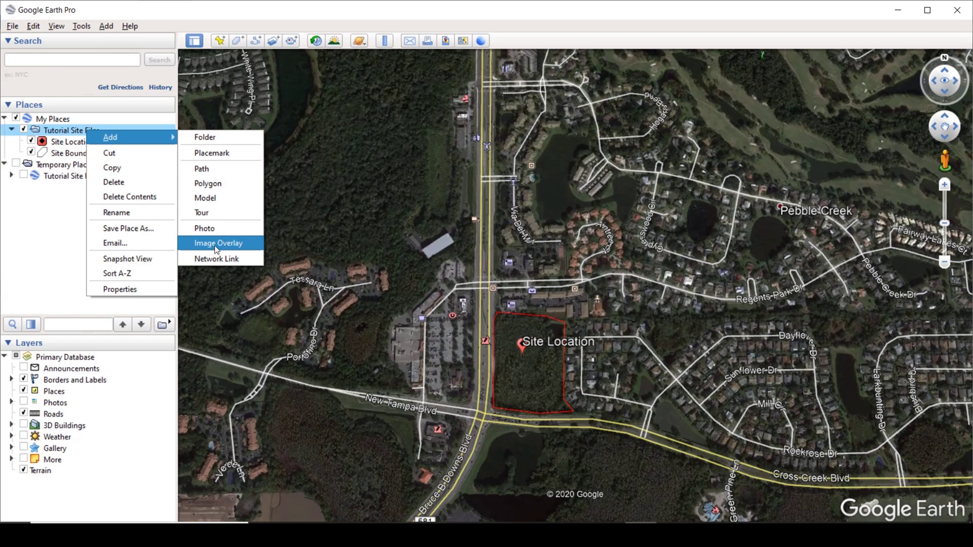
left_click(230, 245)
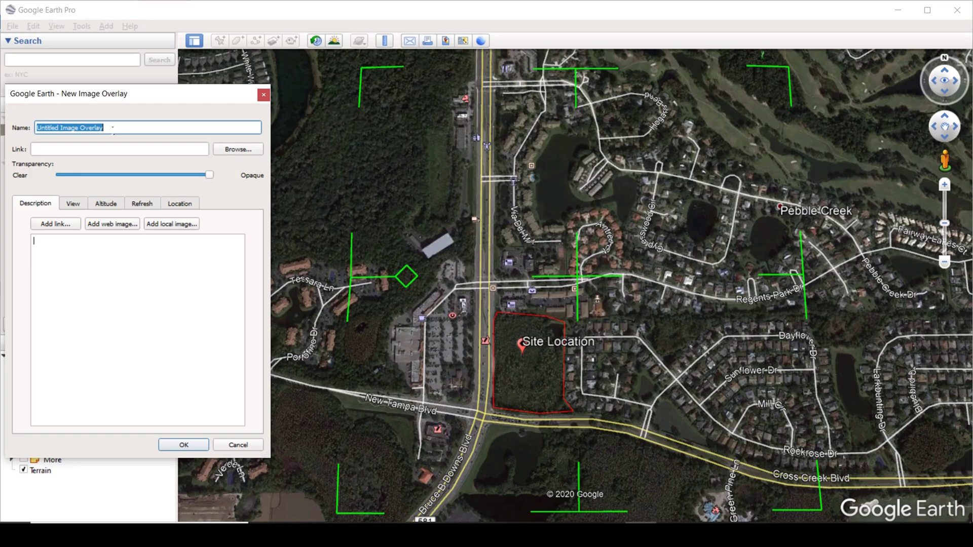
type("Historical Aerial")
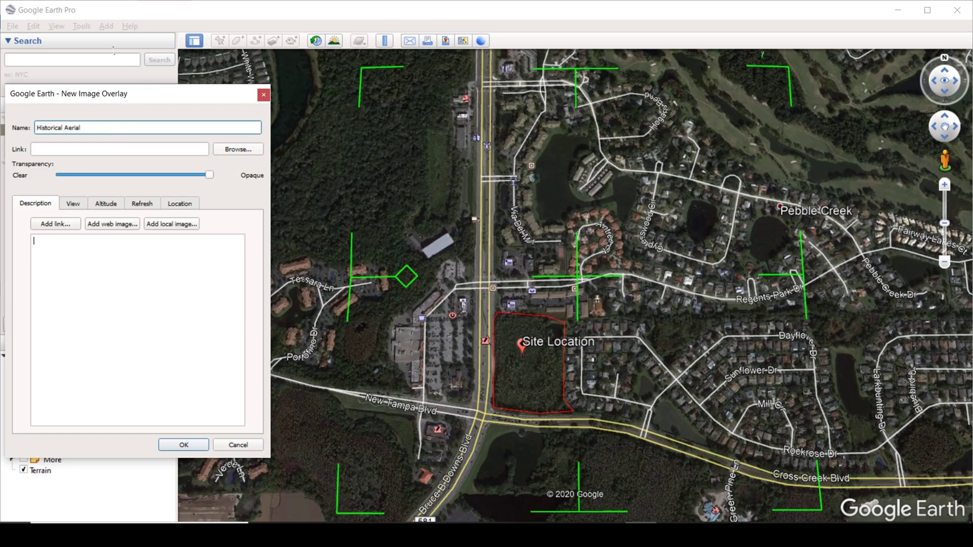
left_click(248, 149)
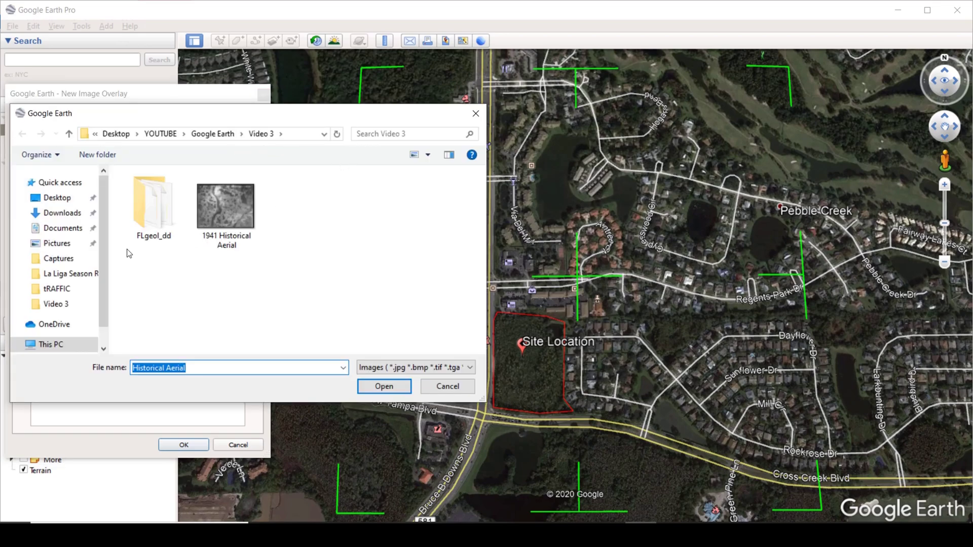
left_click(226, 215)
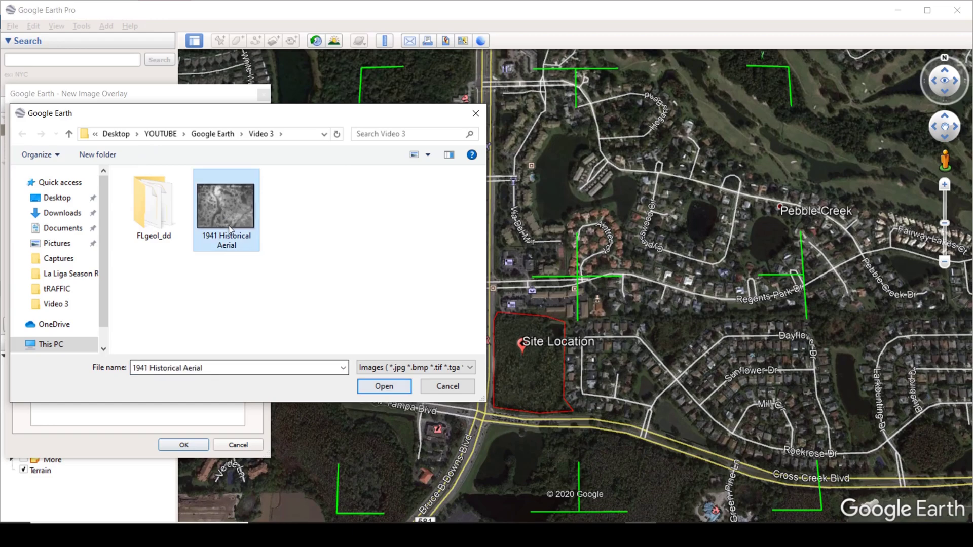
left_click(372, 385)
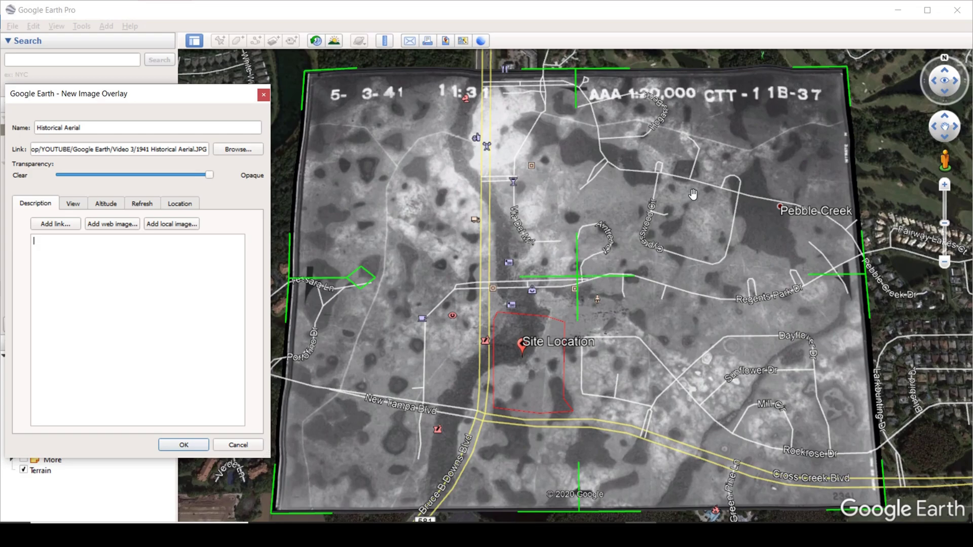
Step: Enlarge the aerial overlay proportionally about its centre until its southwest corner reaches Interstate 75
scroll(693, 194, "down", 3)
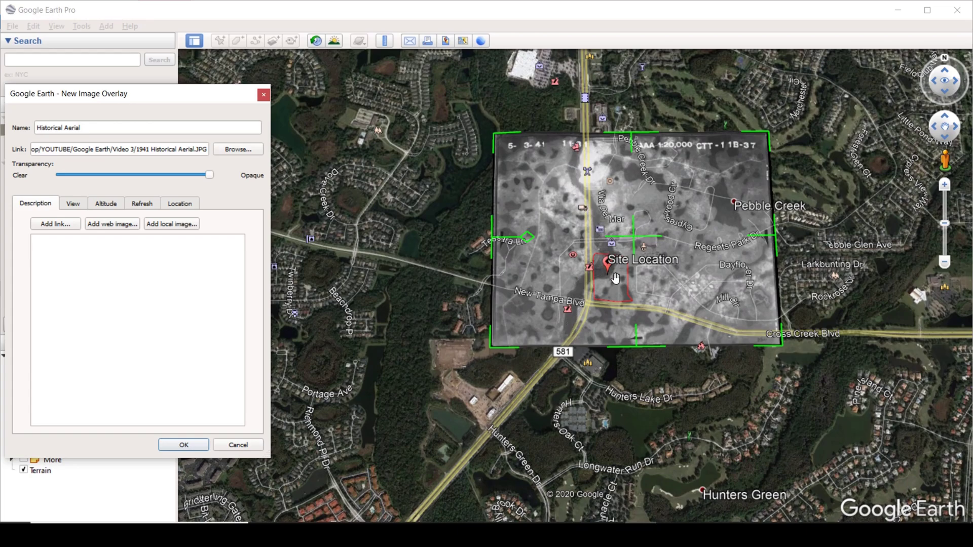
scroll(613, 281, "down", 5)
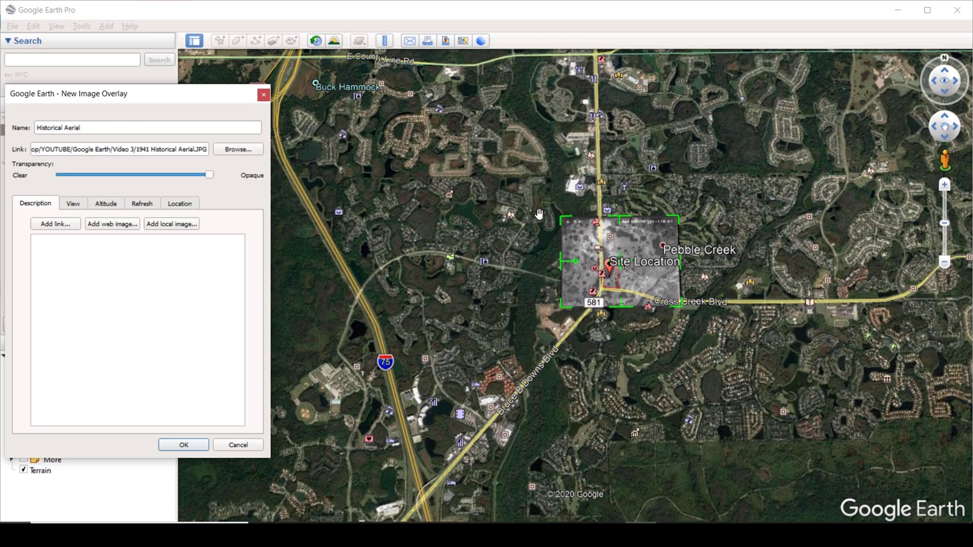
scroll(542, 159, "down", 2)
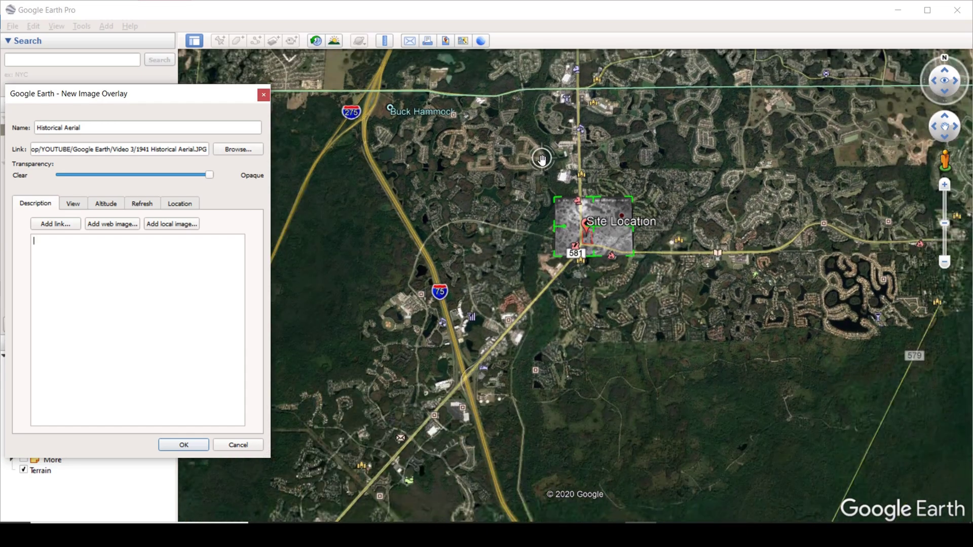
left_click_drag(542, 159, 490, 202)
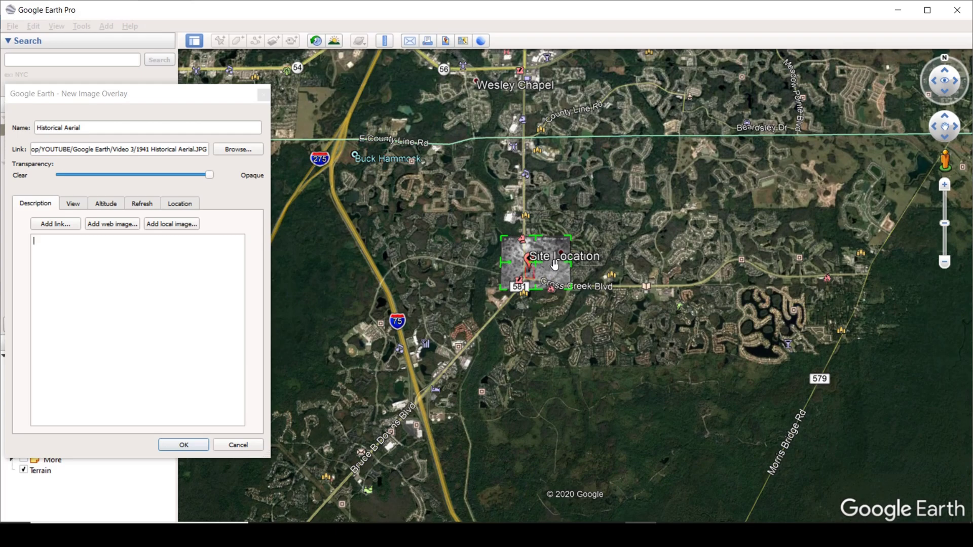
scroll(545, 269, "up", 2)
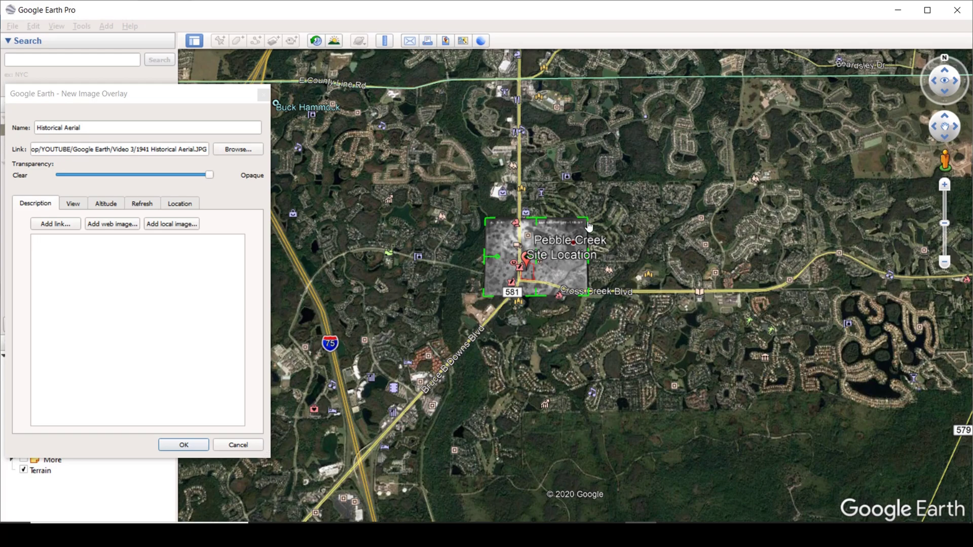
left_click_drag(587, 223, 693, 120)
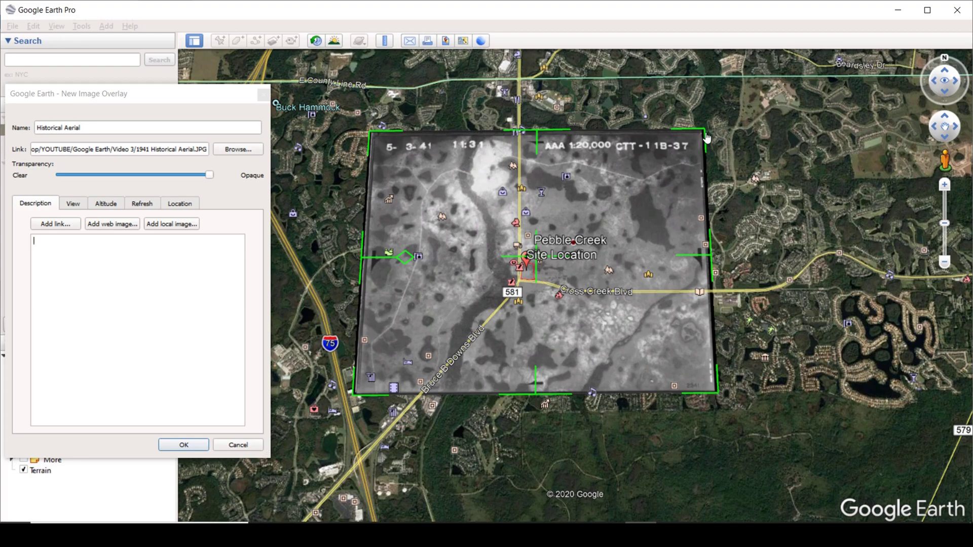
left_click_drag(700, 134, 721, 128, "shift")
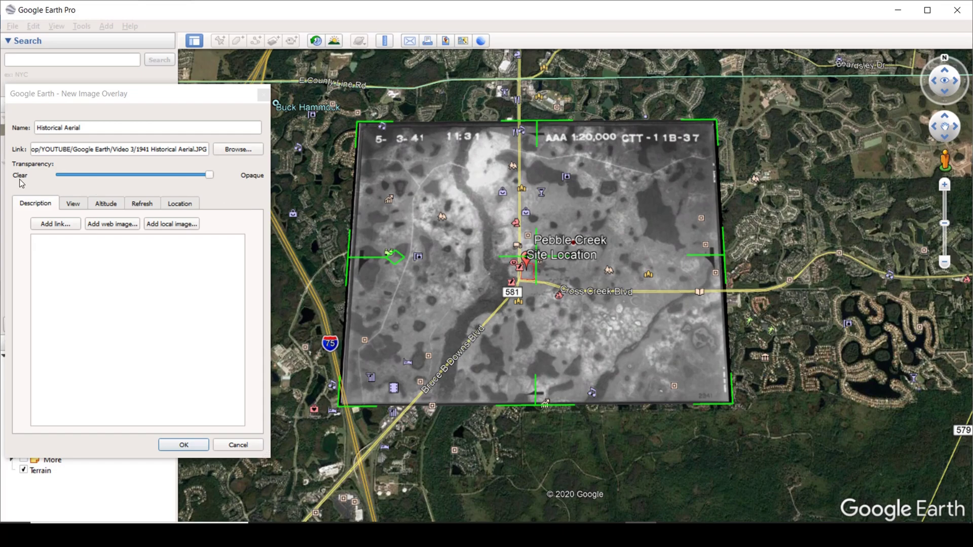
Step: Make the overlay semi-transparent, slightly under halfway from clear to opaque, and shift it north so the site lies in its southern half
left_click_drag(209, 177, 117, 181)
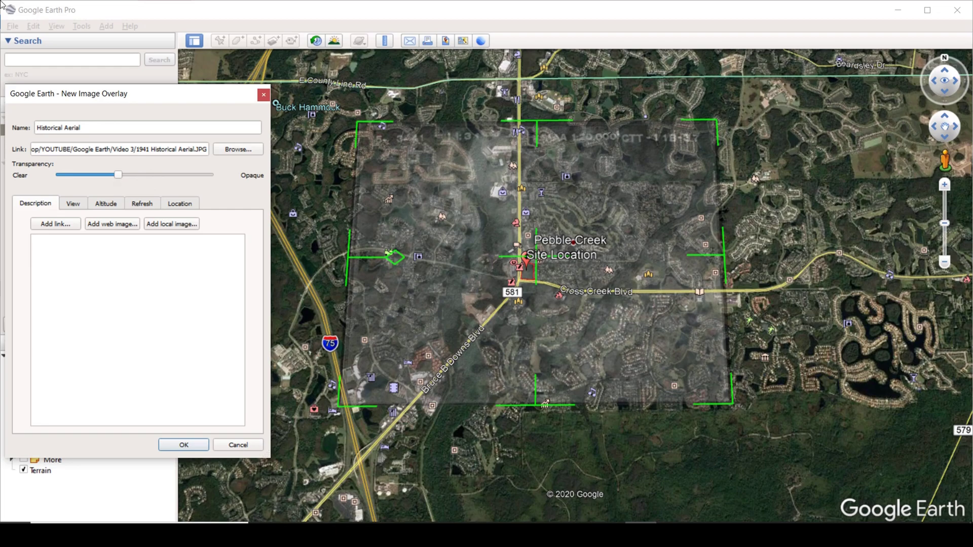
left_click_drag(543, 267, 525, 189)
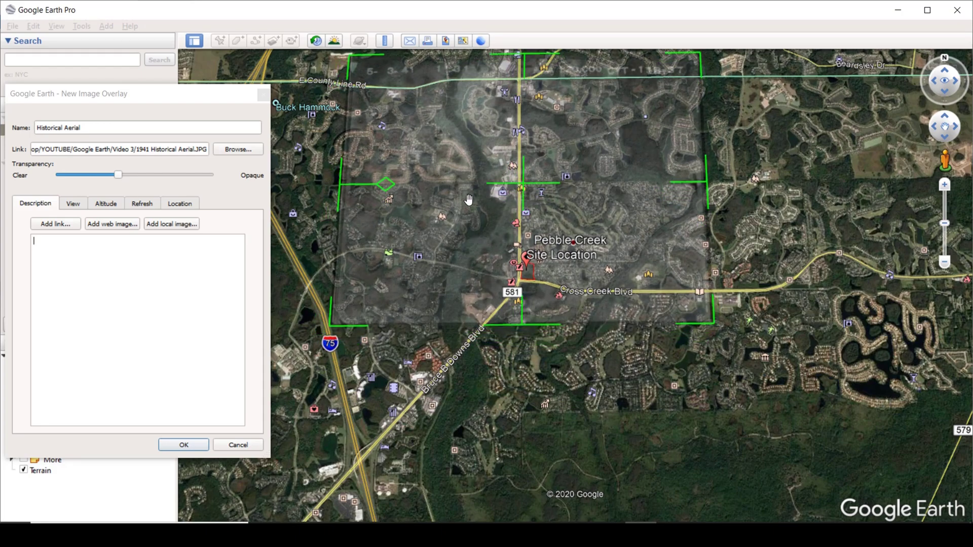
left_click_drag(692, 393, 693, 396)
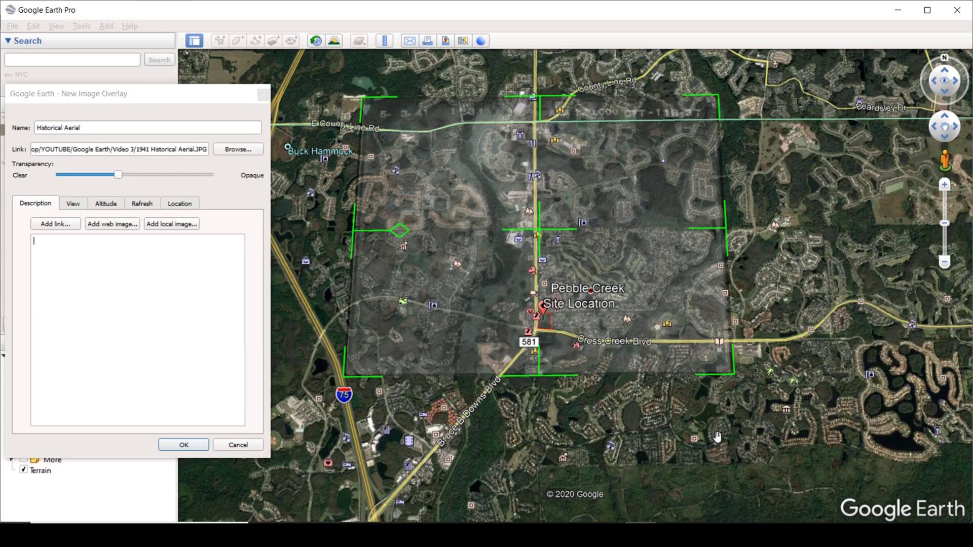
key("r")
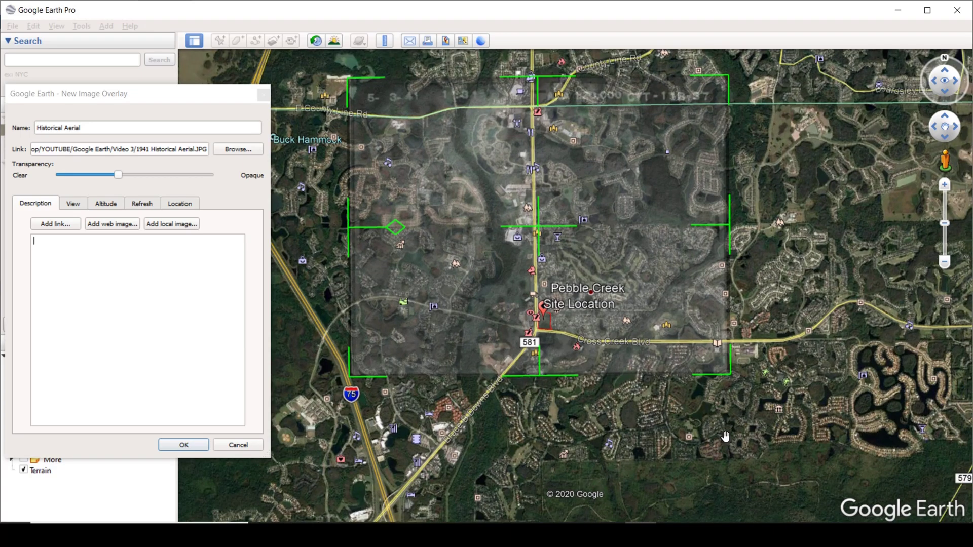
Step: Adjust the overlay's position around the Site Location marker to align the 1941 aerial with the present-day map
left_click_drag(661, 368, 659, 430)
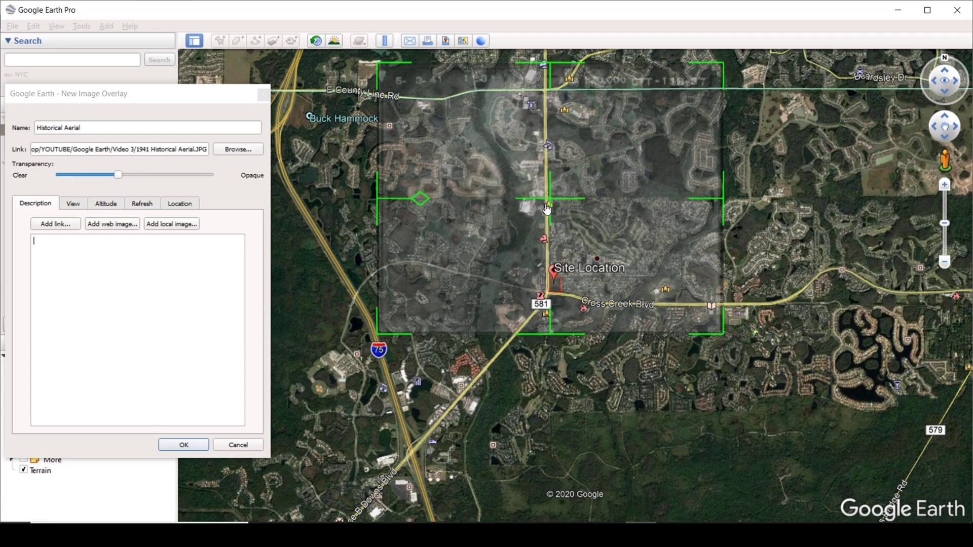
left_click_drag(595, 231, 586, 266)
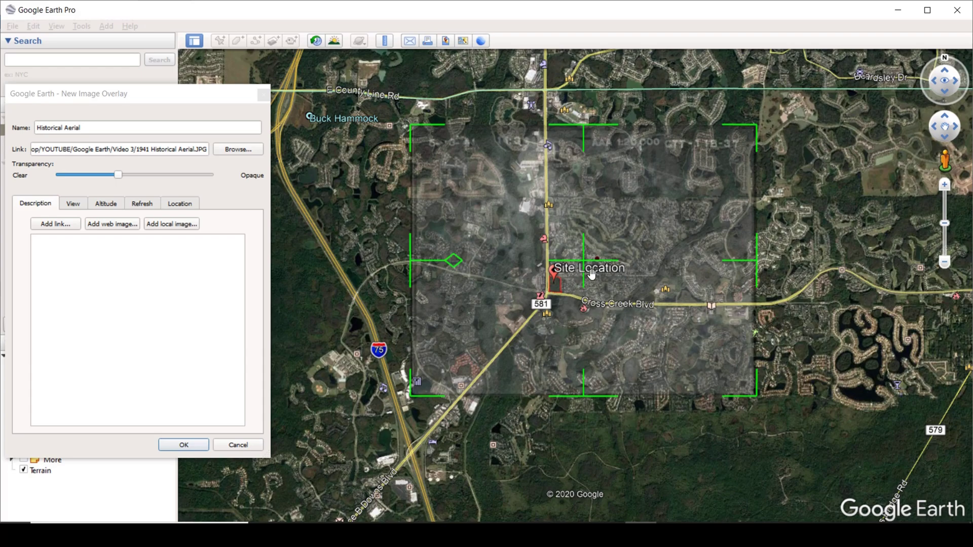
left_click_drag(565, 247, 550, 226)
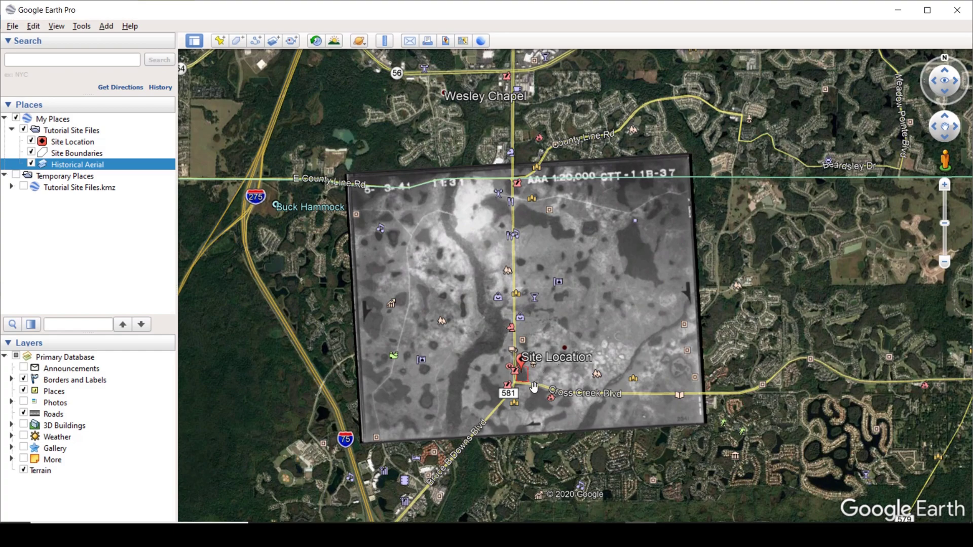
Step: Trace a closed path around the dark round depression west of the site, just north of New Tampa Blvd, on the 1941 aerial
scroll(534, 387, "up", 5)
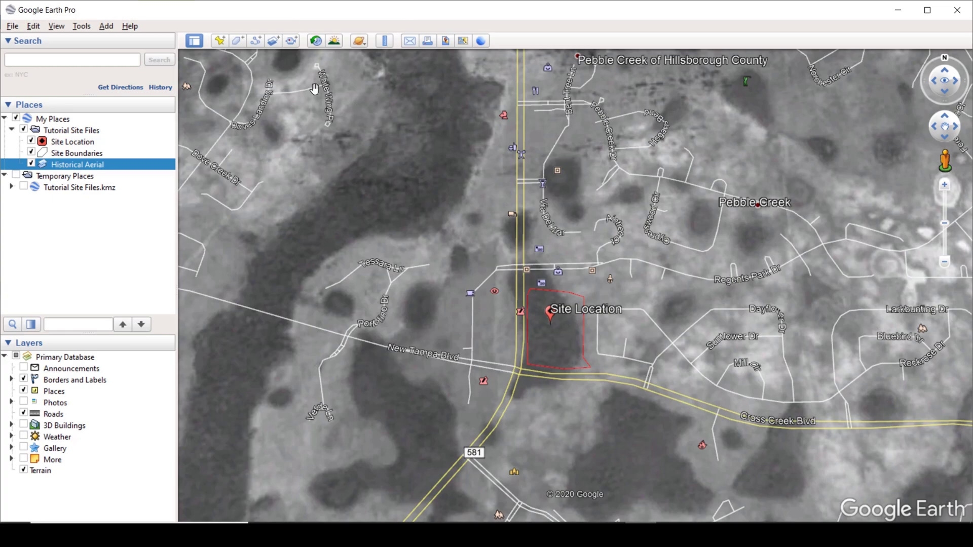
left_click(256, 41)
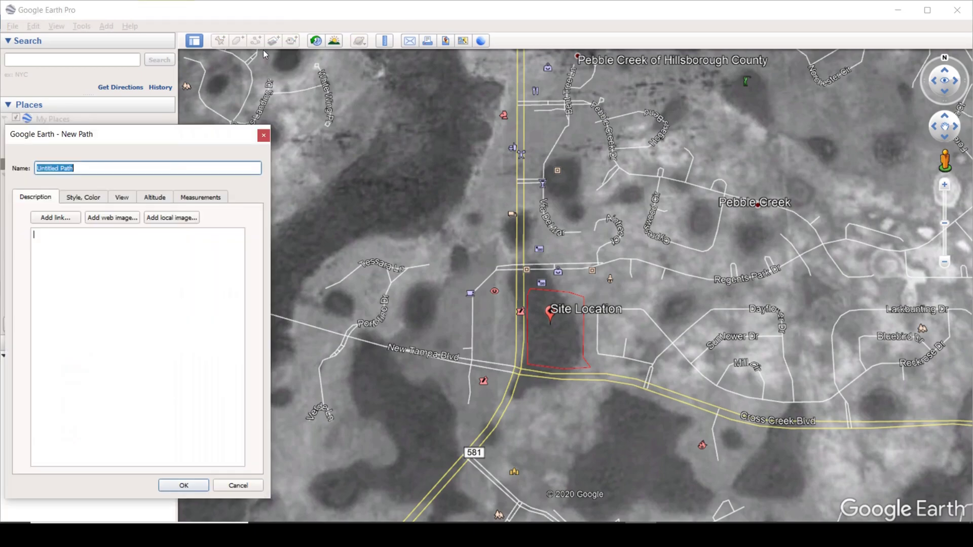
left_click(445, 286)
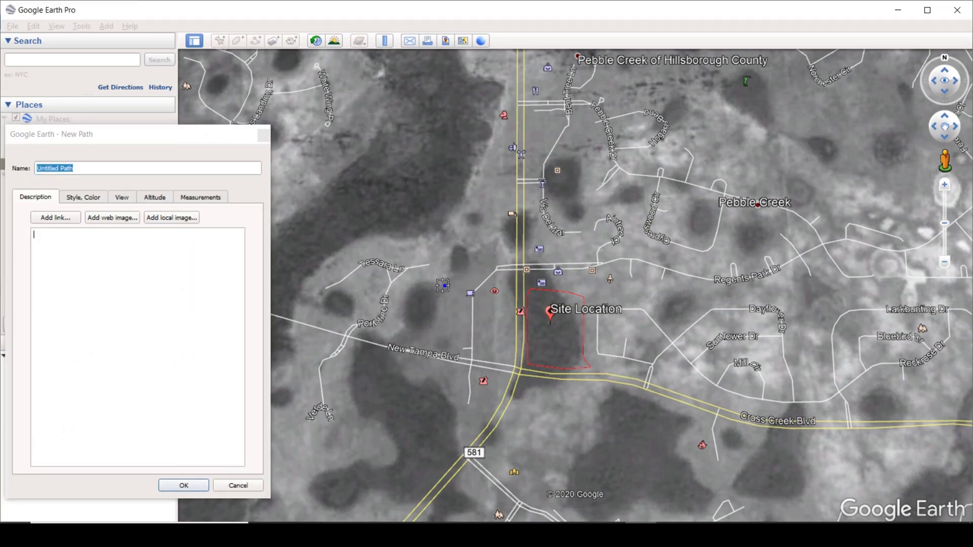
left_click(424, 280)
left_click(408, 286)
left_click(401, 298)
left_click(399, 314)
left_click(404, 327)
left_click(415, 332)
left_click(430, 333)
left_click(442, 324)
left_click(446, 309)
left_click(445, 287)
Step: Set the path's line colour to pink (#ff55ff) and save the path with its default name
left_click(79, 199)
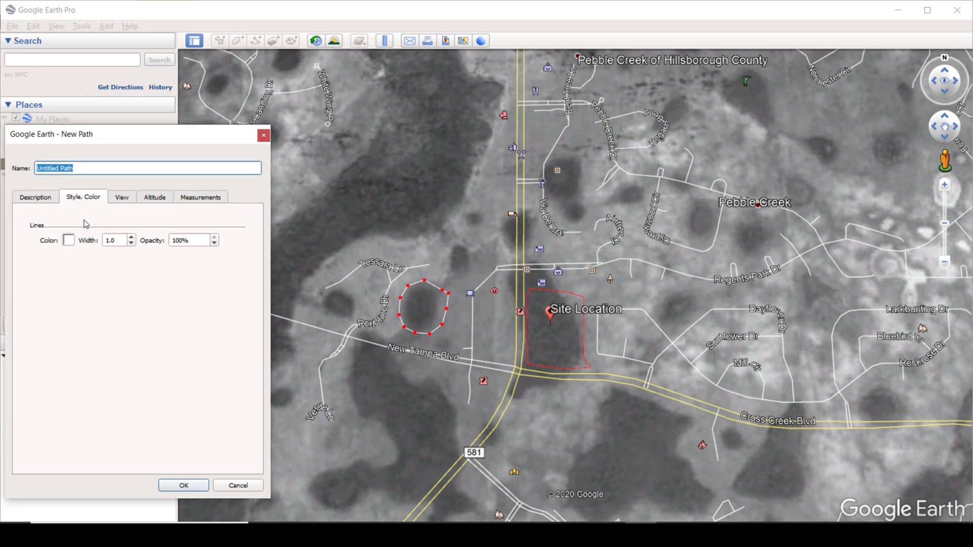
left_click(65, 245)
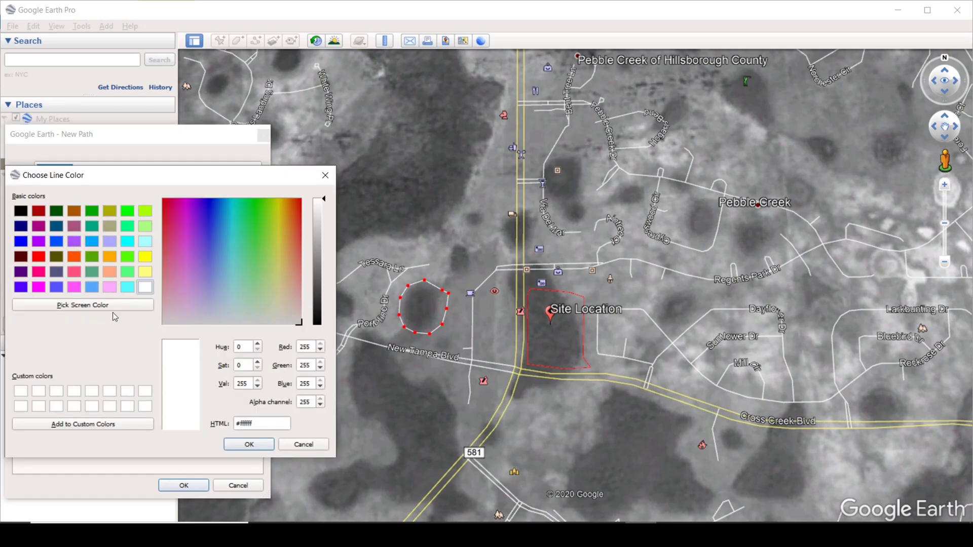
left_click(237, 445)
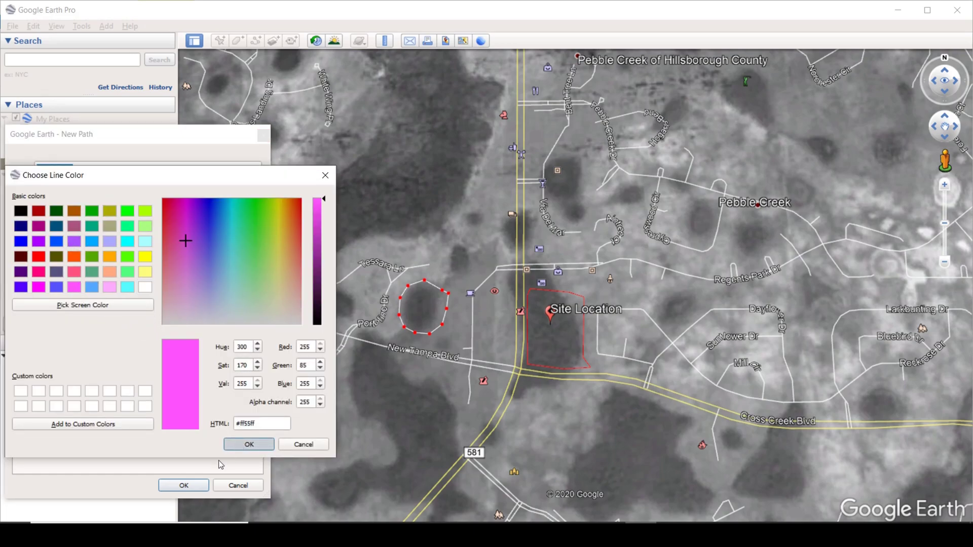
left_click(191, 487)
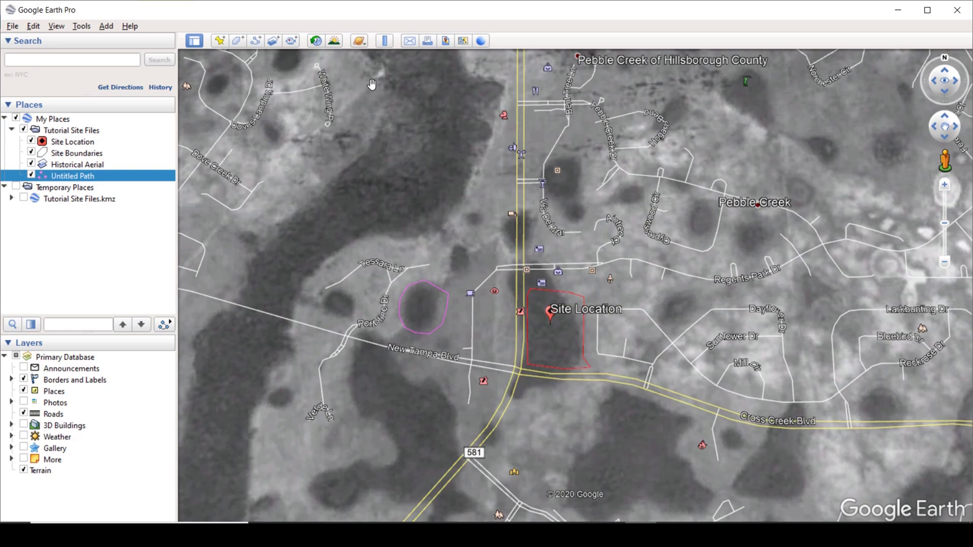
Step: Trace and save a second path around the dark depression covering the site, from Regents Park Dr to just south of Cross Creek Blvd
left_click(256, 41)
left_click(527, 256)
left_click(541, 261)
left_click(560, 280)
left_click(572, 298)
left_click(578, 320)
left_click(584, 350)
left_click(583, 377)
left_click(567, 383)
left_click(553, 391)
left_click(535, 394)
left_click(524, 399)
left_click(511, 400)
left_click(502, 391)
left_click(509, 379)
left_click(523, 357)
left_click(523, 336)
left_click(515, 309)
left_click(508, 297)
left_click(504, 282)
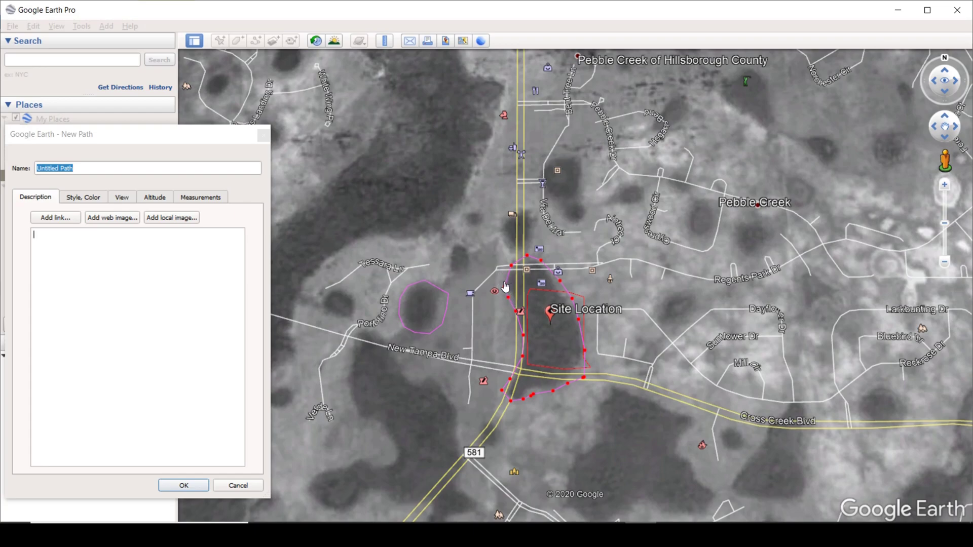
left_click(184, 485)
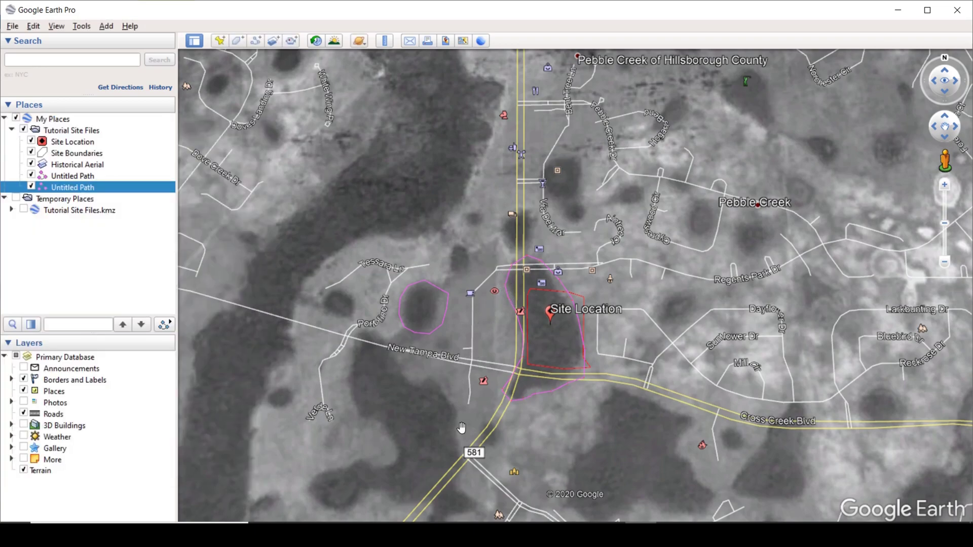
Step: Hide the Historical Aerial overlay and both traced paths so only the present-day imagery shows around the site
left_click(31, 164)
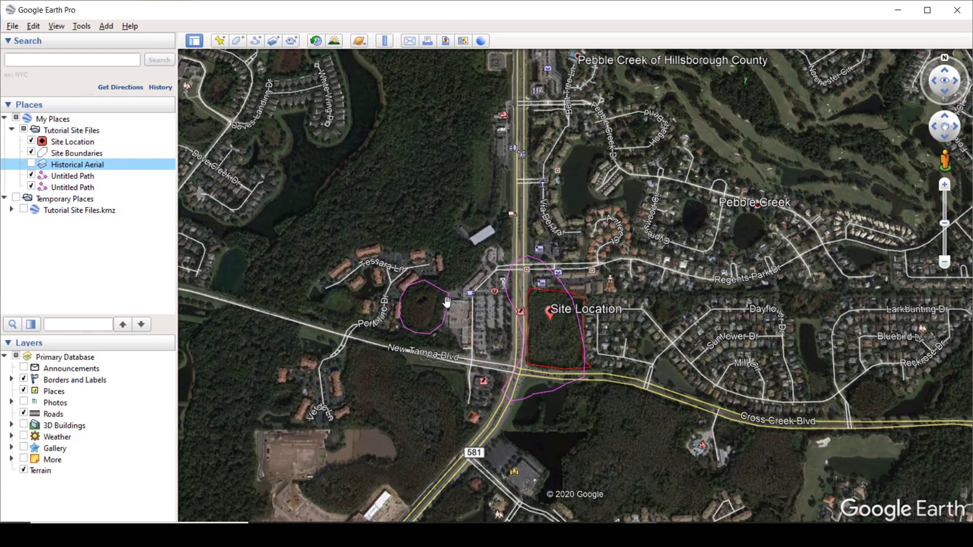
scroll(445, 315, "up", 3)
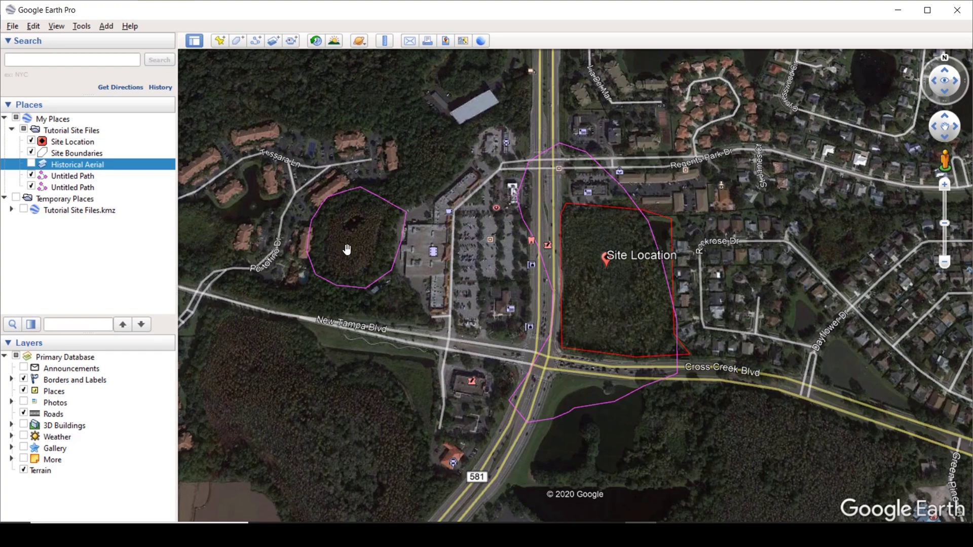
left_click(31, 176)
left_click(31, 188)
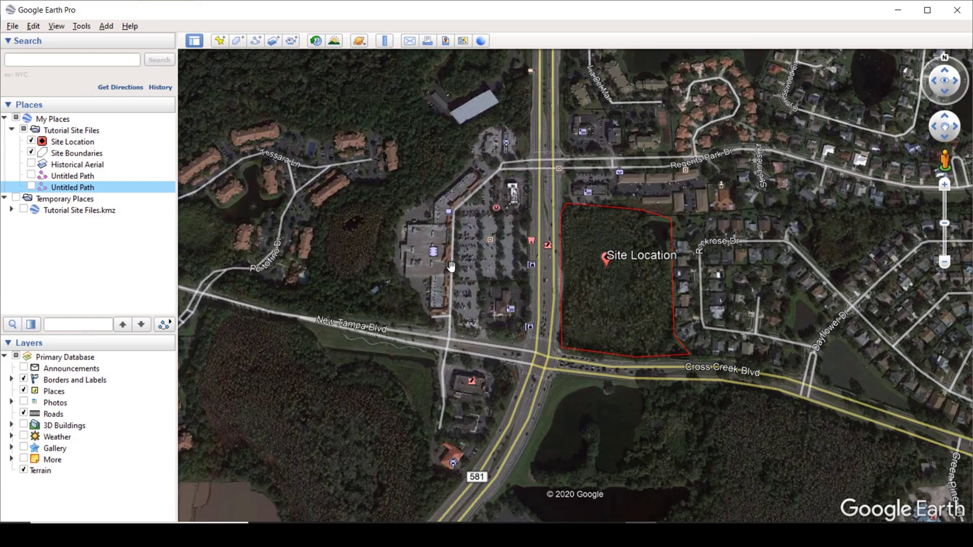
scroll(464, 248, "down", 2)
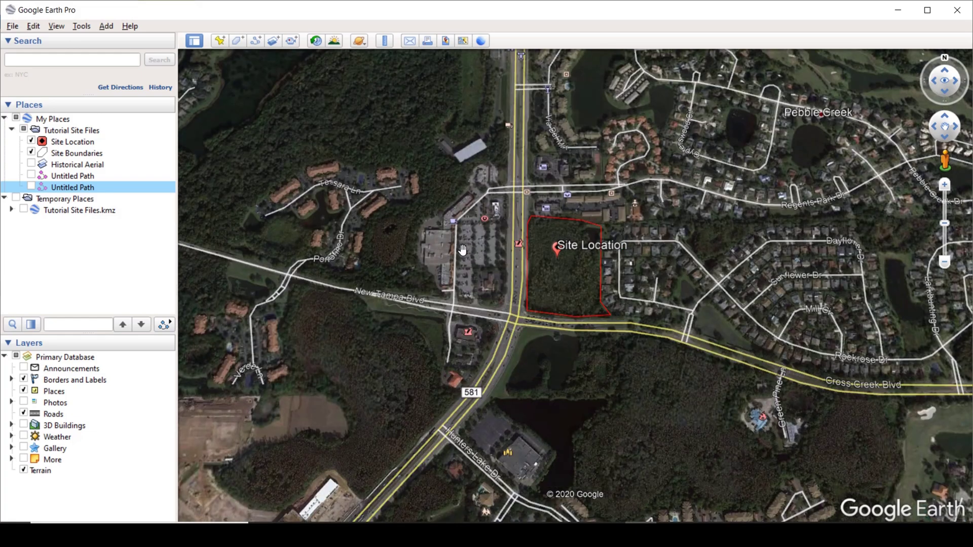
scroll(417, 261, "down", 3)
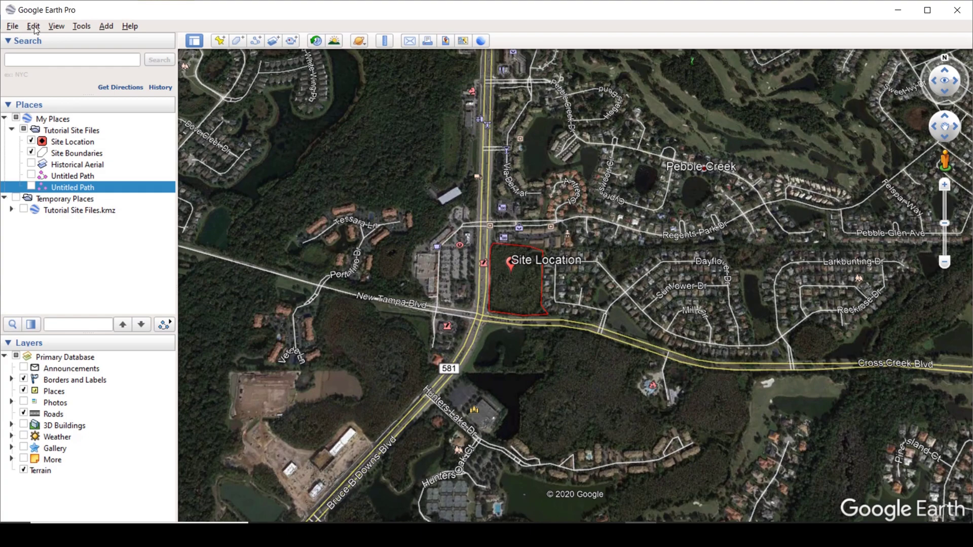
Step: Load the USDA Soil Web KMZ file from the Desktop and display both traced paths again over the soil map
left_click(13, 27)
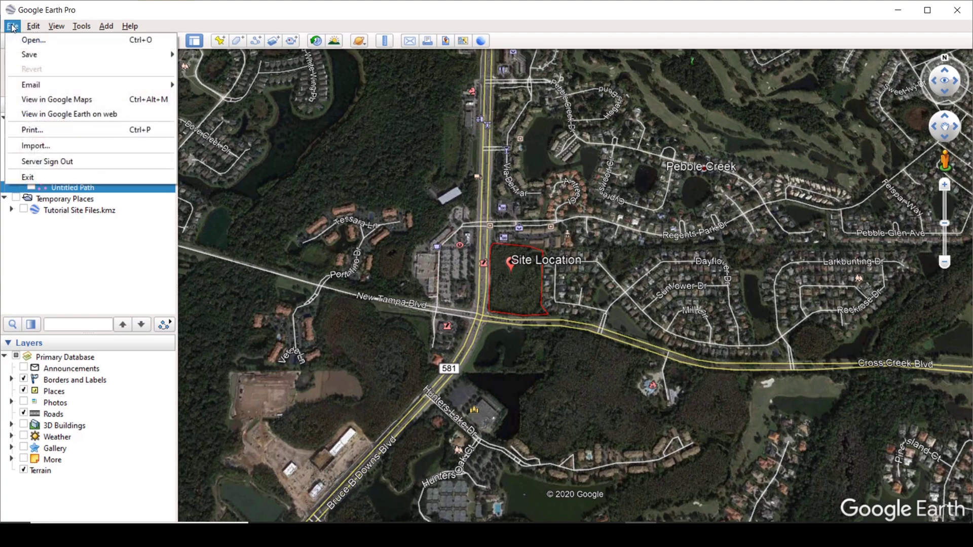
left_click(33, 40)
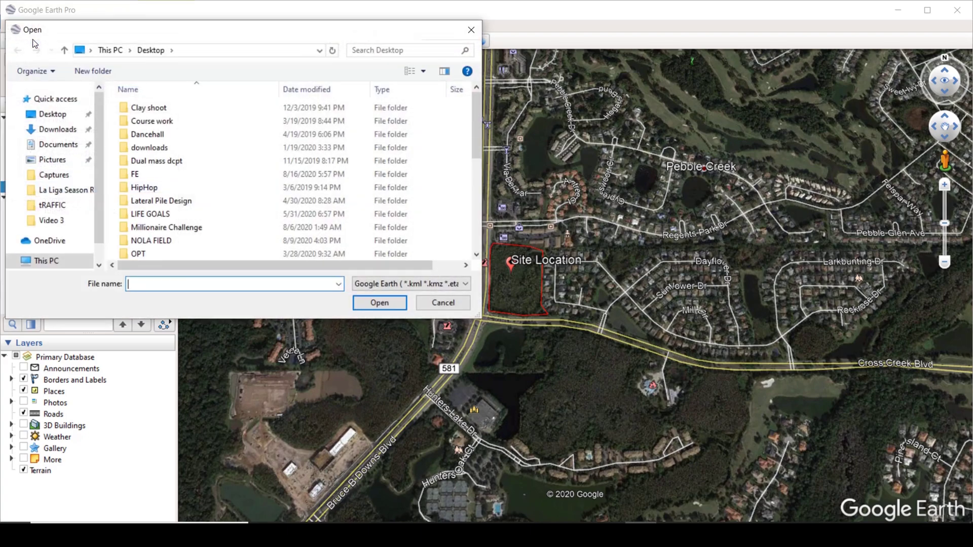
scroll(294, 180, "down", 5)
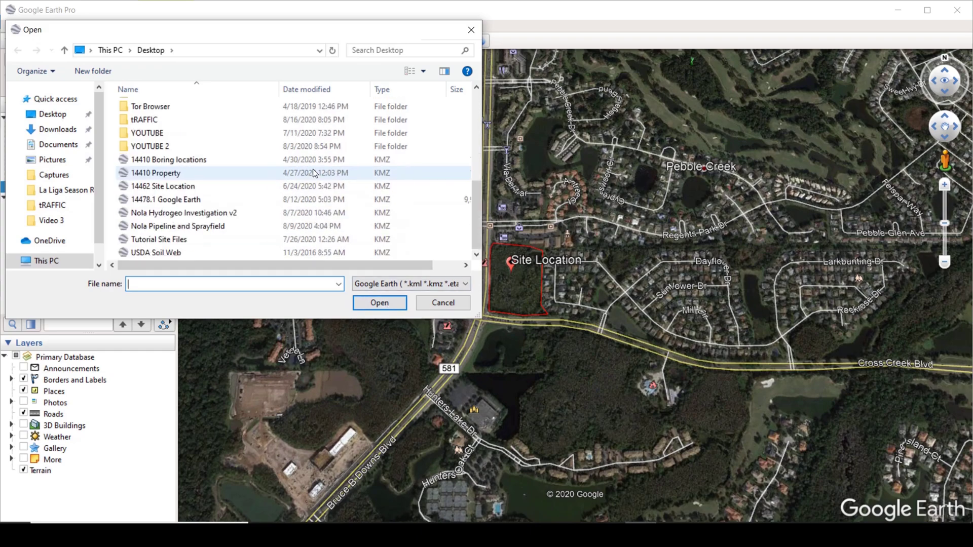
left_click(181, 253)
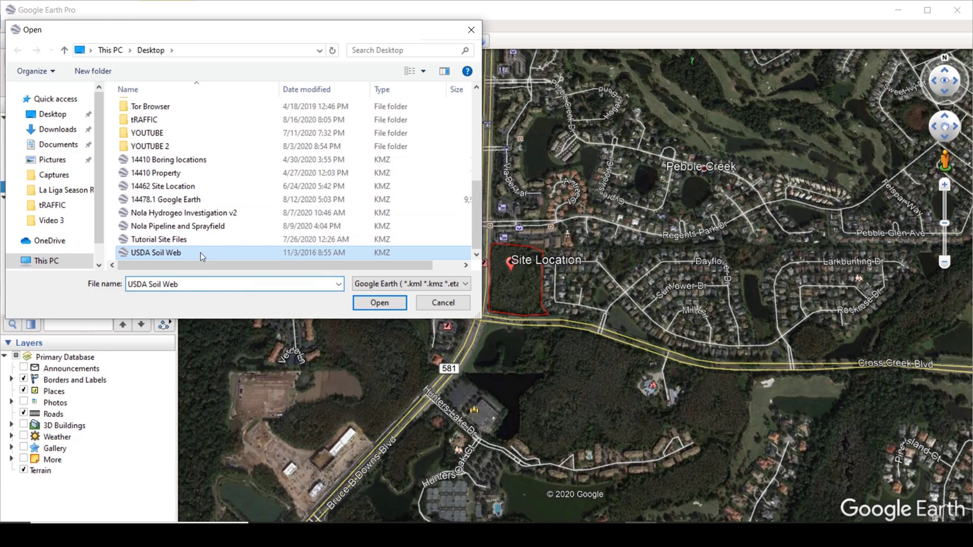
left_click(380, 303)
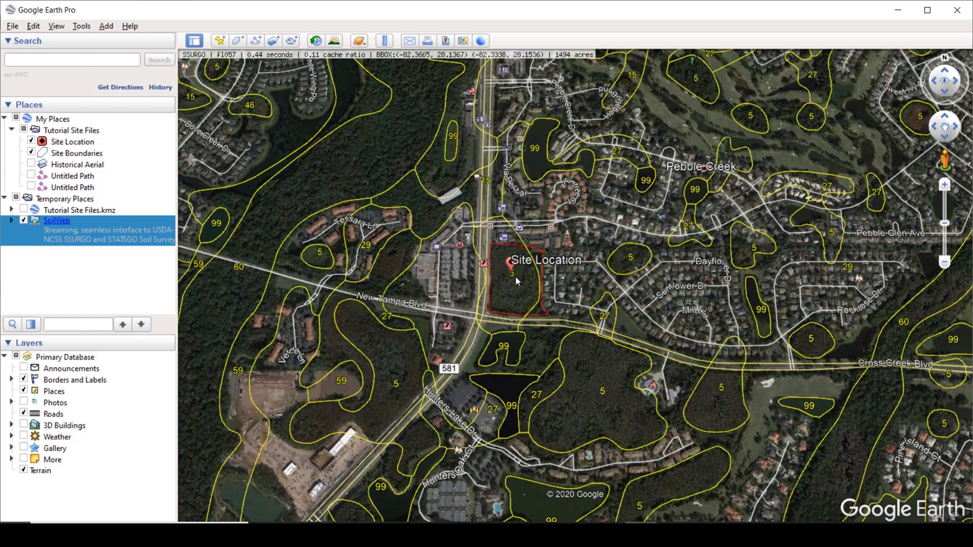
left_click(32, 176)
left_click(38, 188)
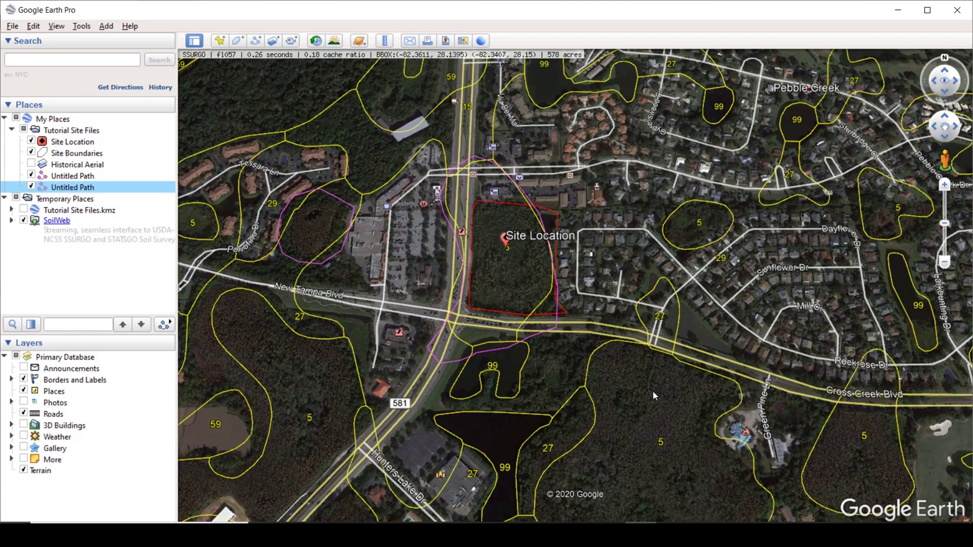
Step: Examine the soil profile details for the map unit at the site and for the one southwest of it, below New Tampa Blvd
left_click(500, 263)
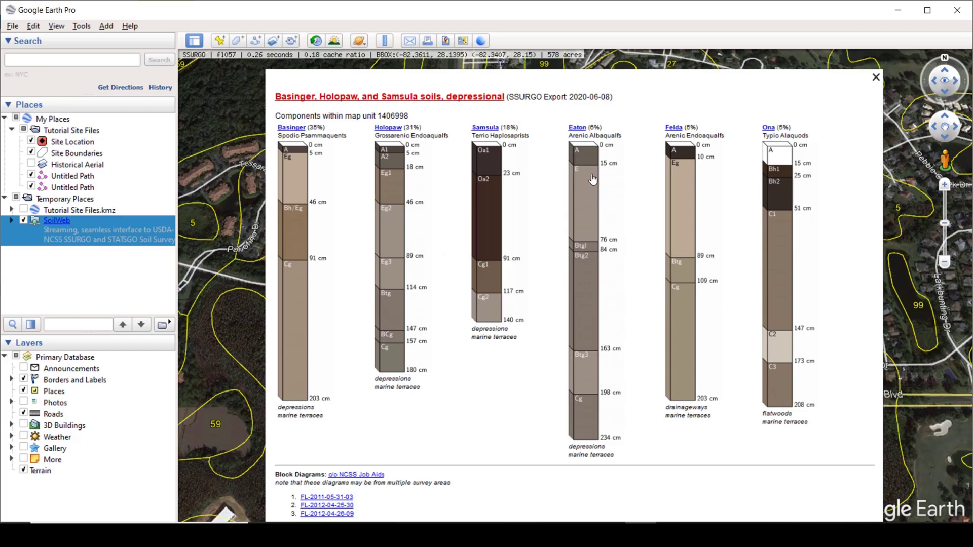
left_click(876, 79)
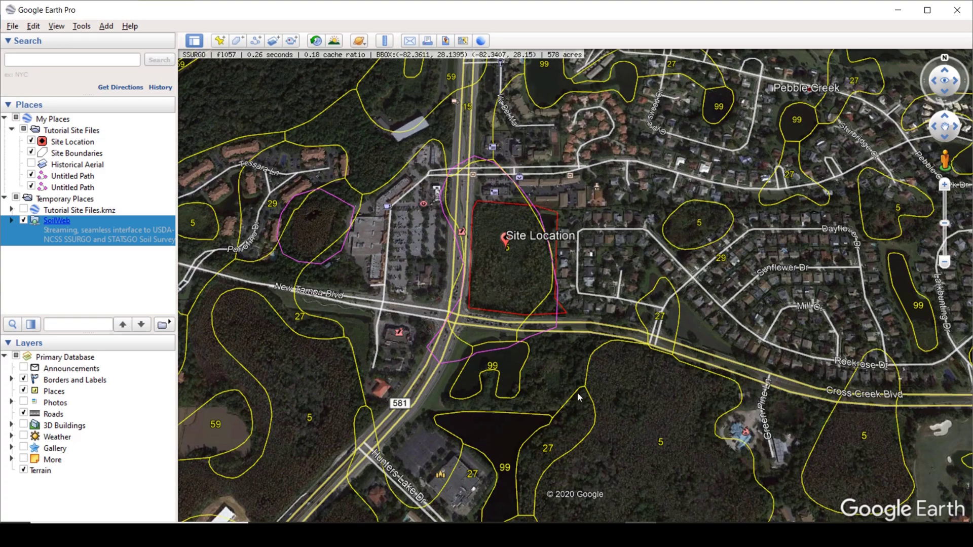
left_click(353, 344)
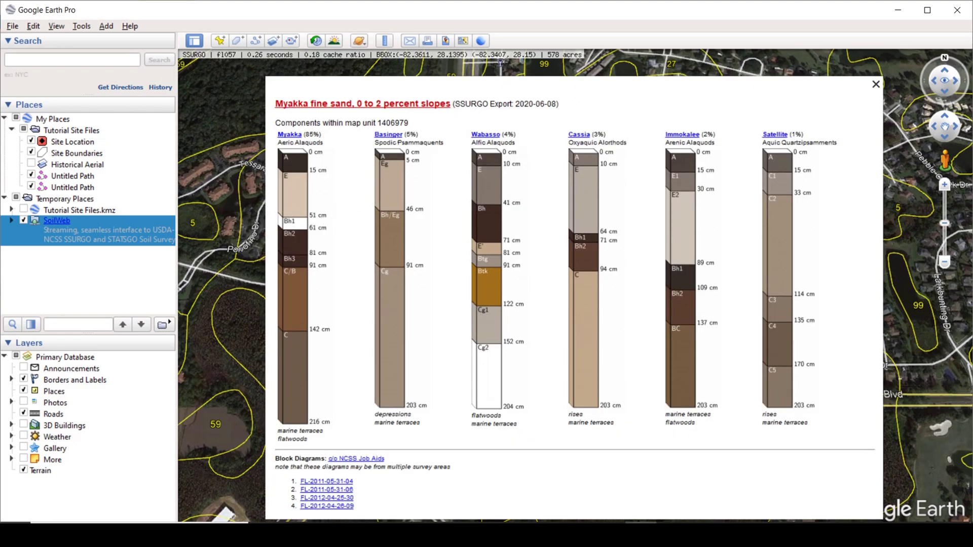
left_click(875, 84)
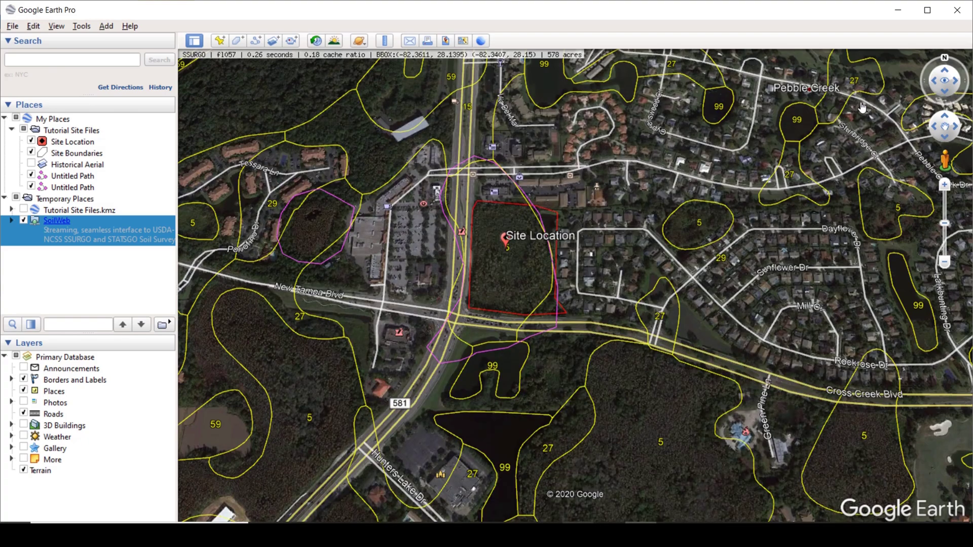